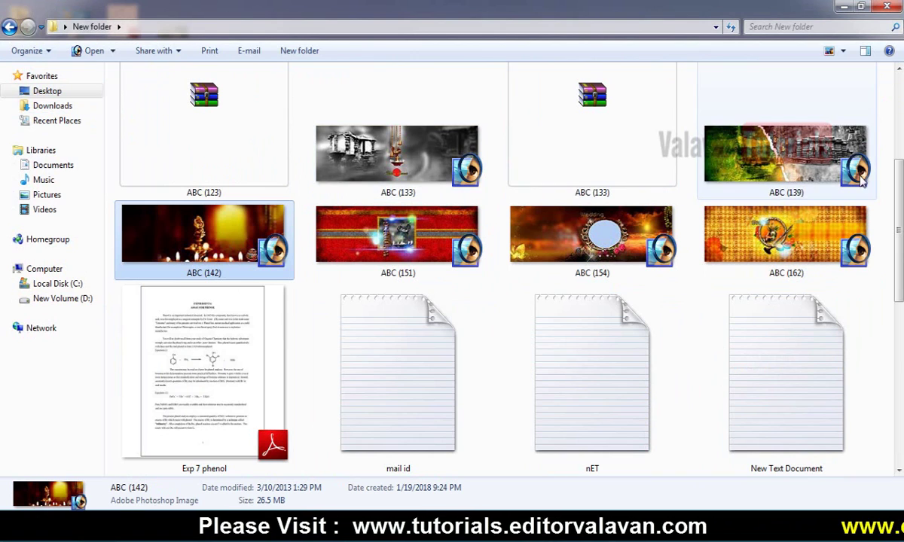
Step: Examine the file sizes of ABC (142) and ABC (151) and the archiving options offered for ABC (142)
{"action": "left_click", "coordinate": [386, 256]}
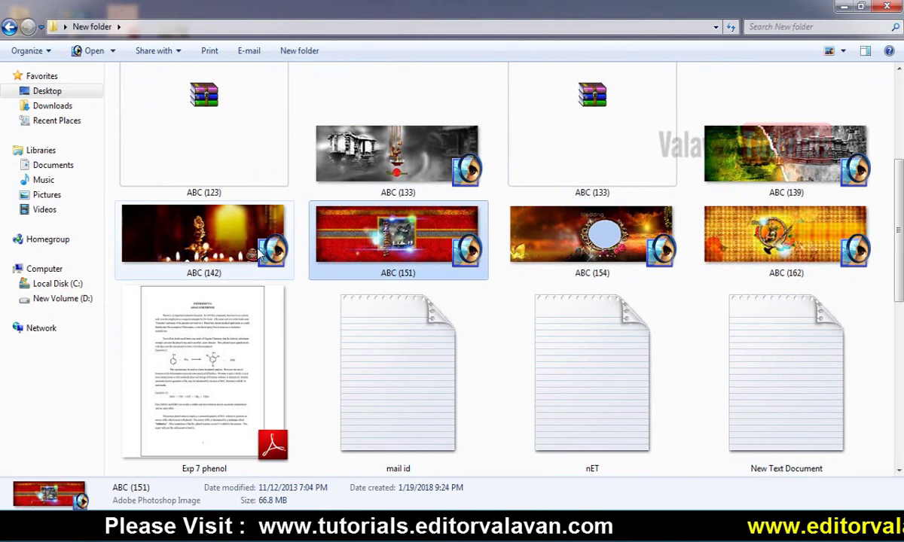
{"action": "left_click", "coordinate": [242, 241]}
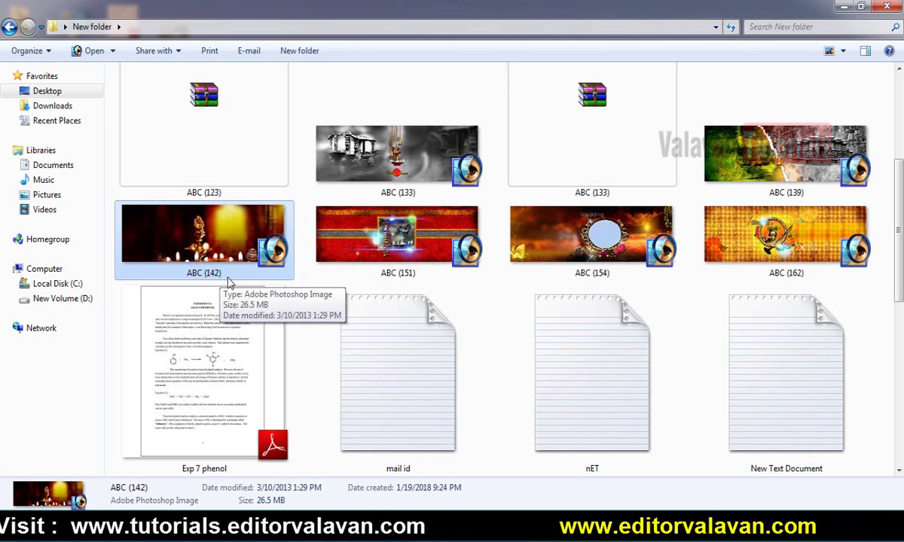
{"action": "left_click", "coordinate": [337, 256]}
{"action": "left_click", "coordinate": [265, 254]}
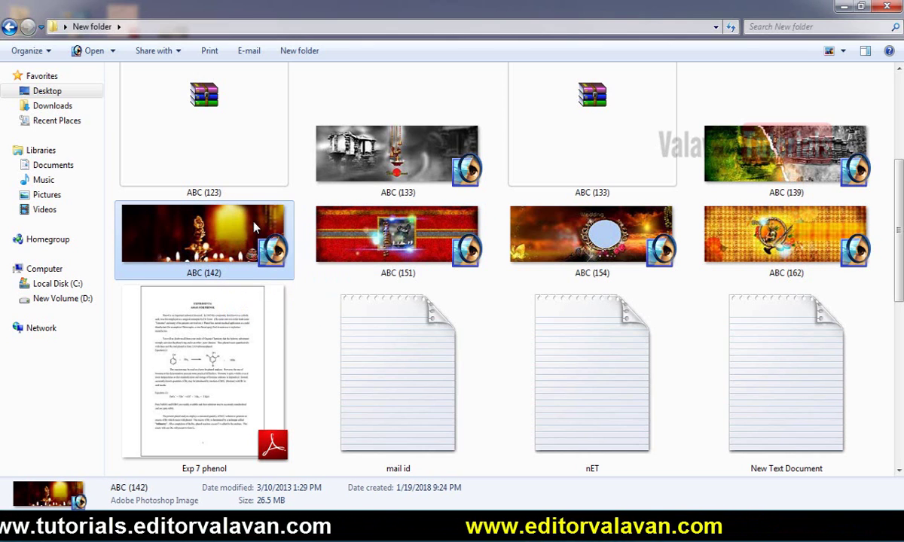
{"action": "right_click", "coordinate": [254, 223]}
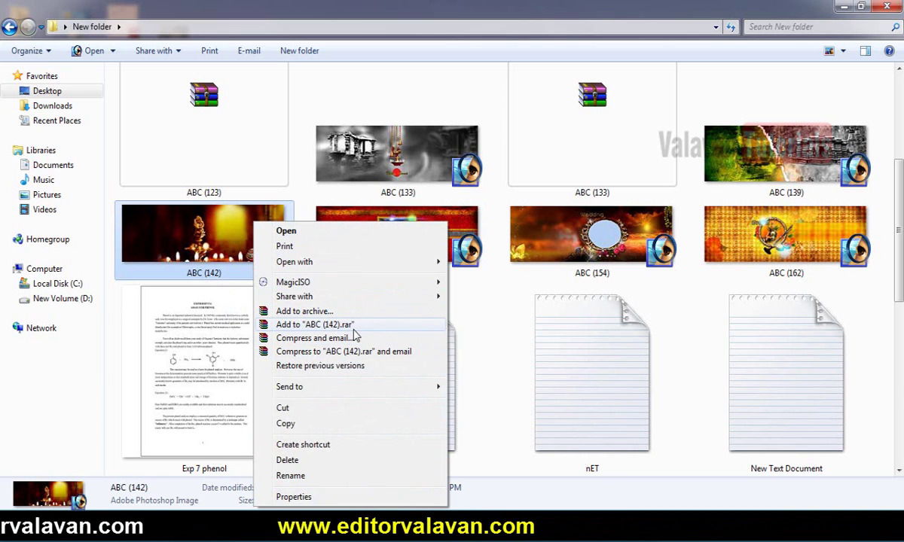
{"action": "left_click", "coordinate": [218, 234]}
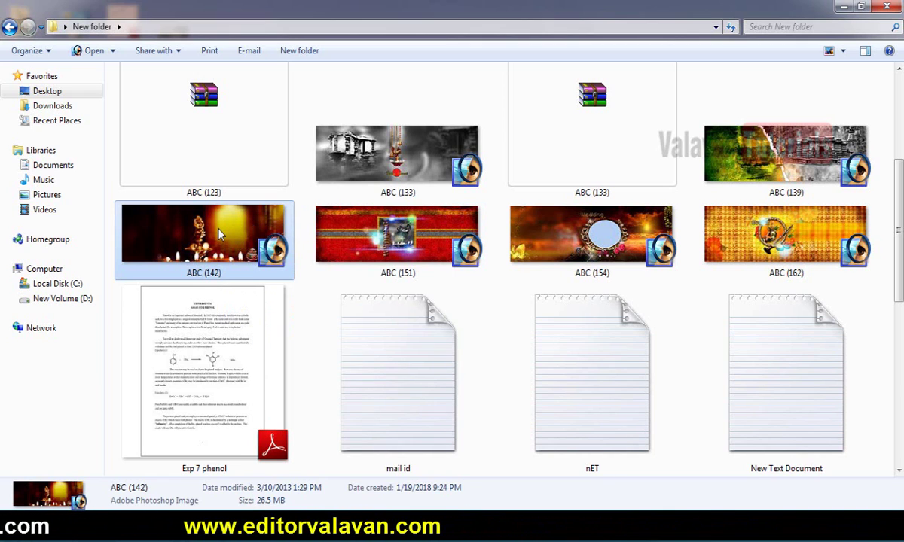
{"action": "left_click", "coordinate": [250, 183]}
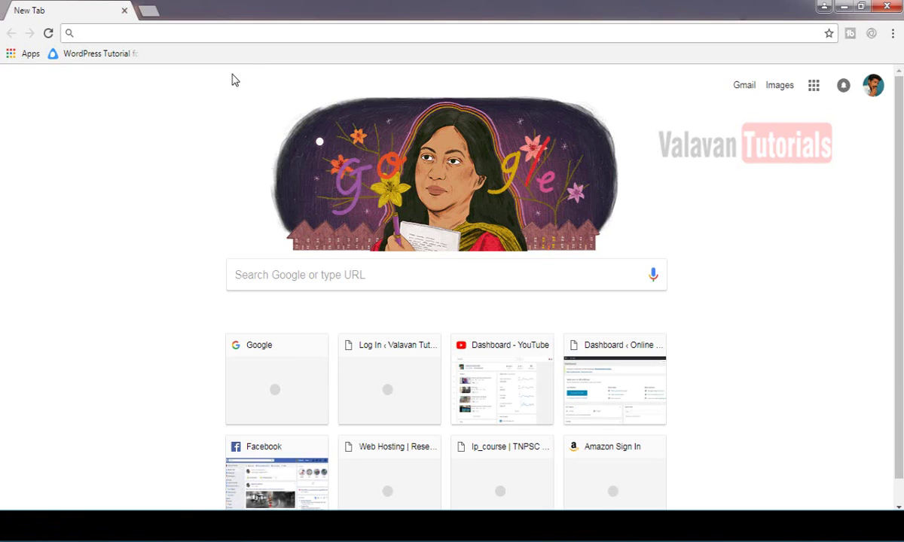
Step: Switch to Chrome, search the web for winrar and open the WinRAR download page on win-rar.com
{"action": "type", "text": "win"}
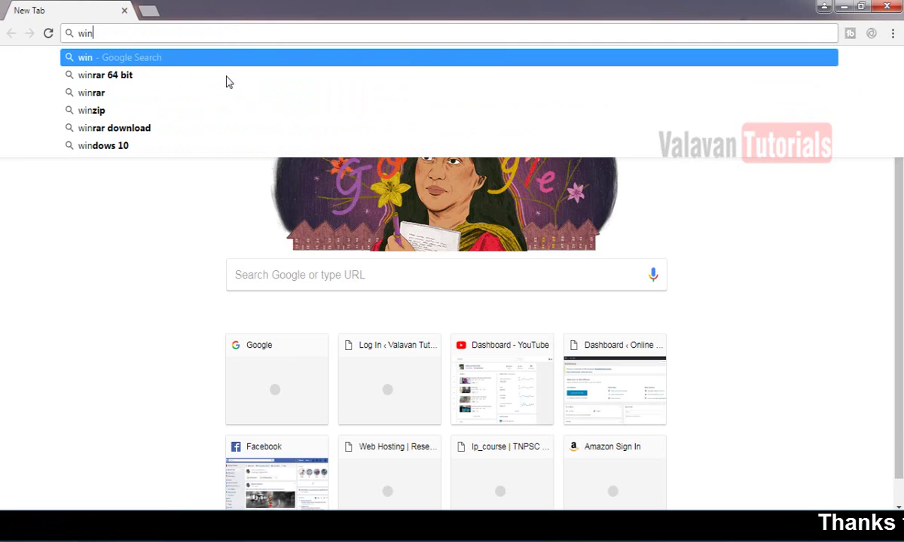
{"action": "key", "text": "Down"}
{"action": "key", "text": "Down"}
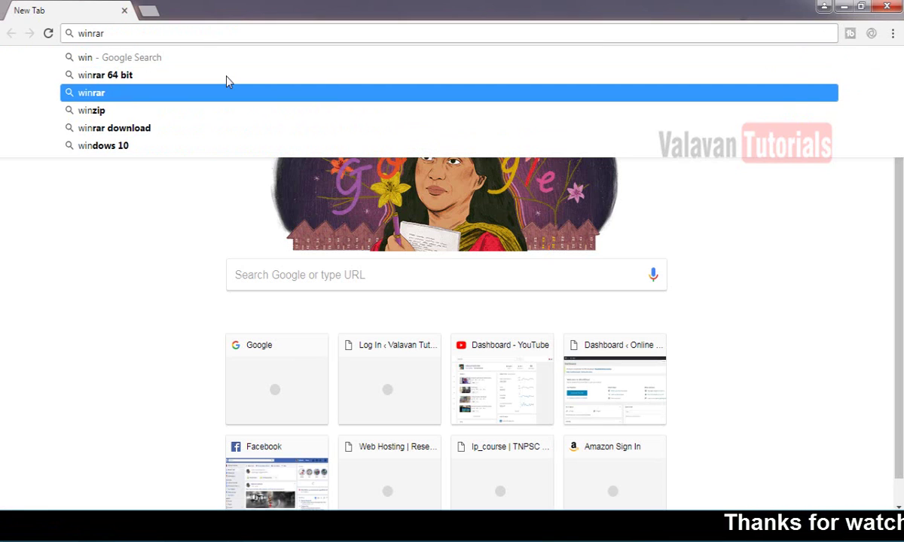
{"action": "key", "text": "Return"}
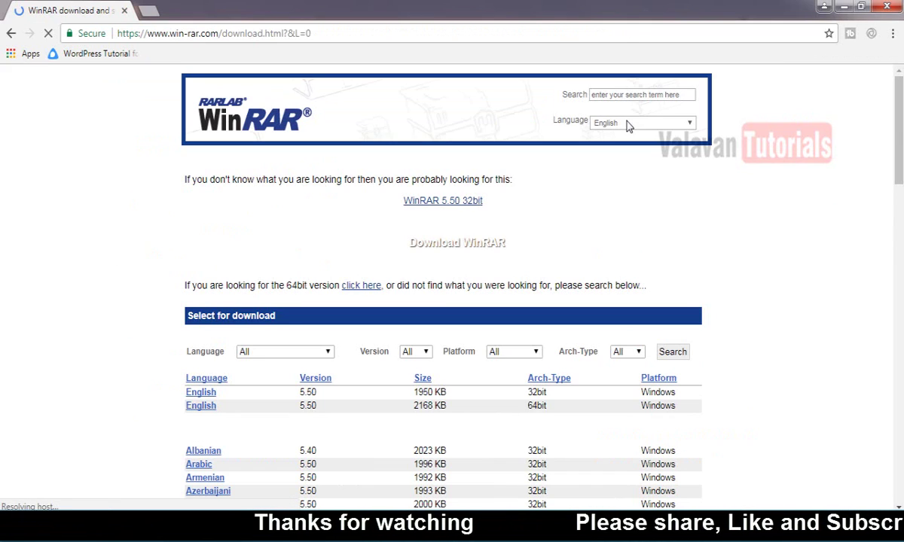
{"action": "scroll", "coordinate": [671, 156], "scroll_direction": "down", "scroll_amount": 2}
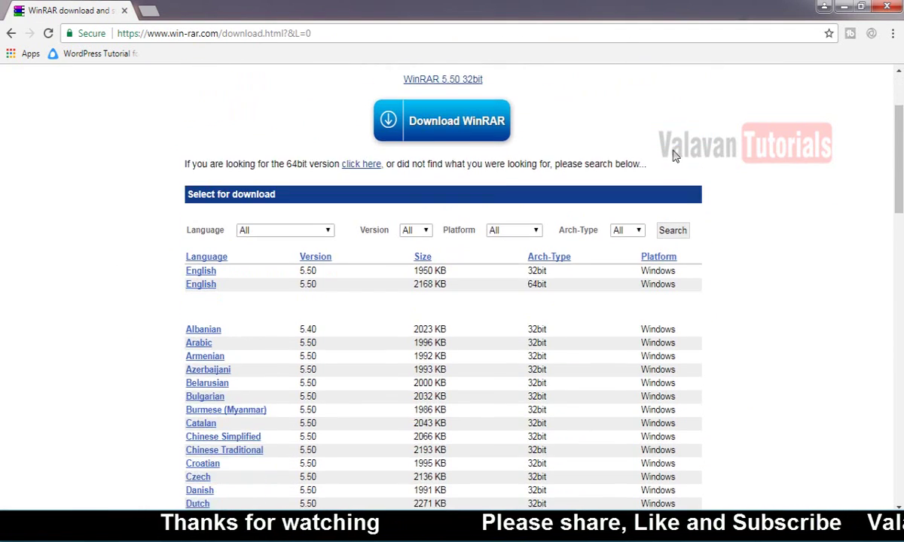
{"action": "scroll", "coordinate": [671, 156], "scroll_direction": "up", "scroll_amount": 2}
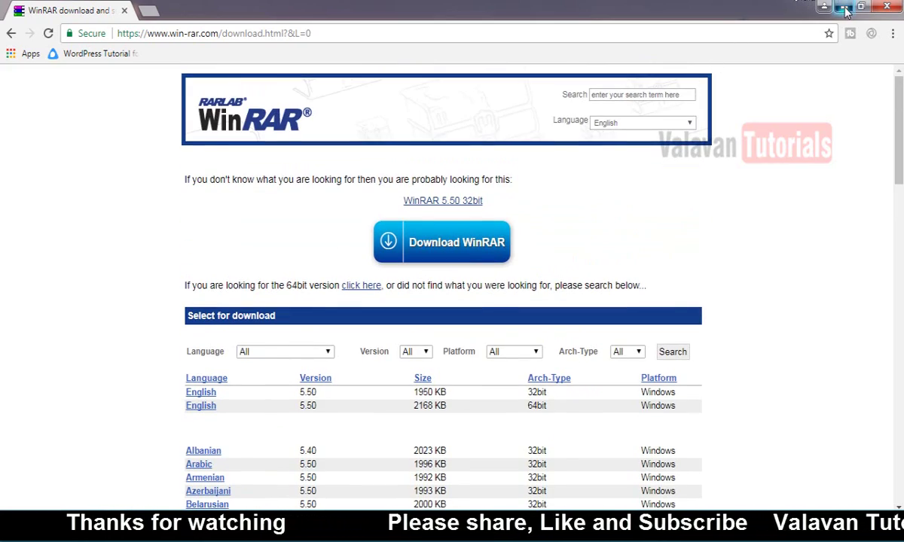
Step: Return to the desktop and check the system type in the Computer properties, closing the window when done
{"action": "left_click", "coordinate": [845, 9]}
{"action": "left_click", "coordinate": [851, 10]}
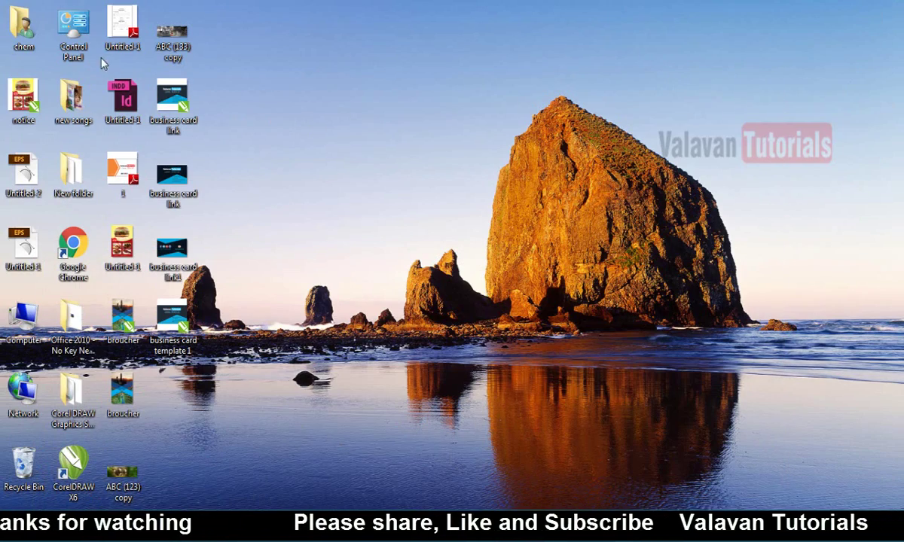
{"action": "right_click", "coordinate": [33, 322]}
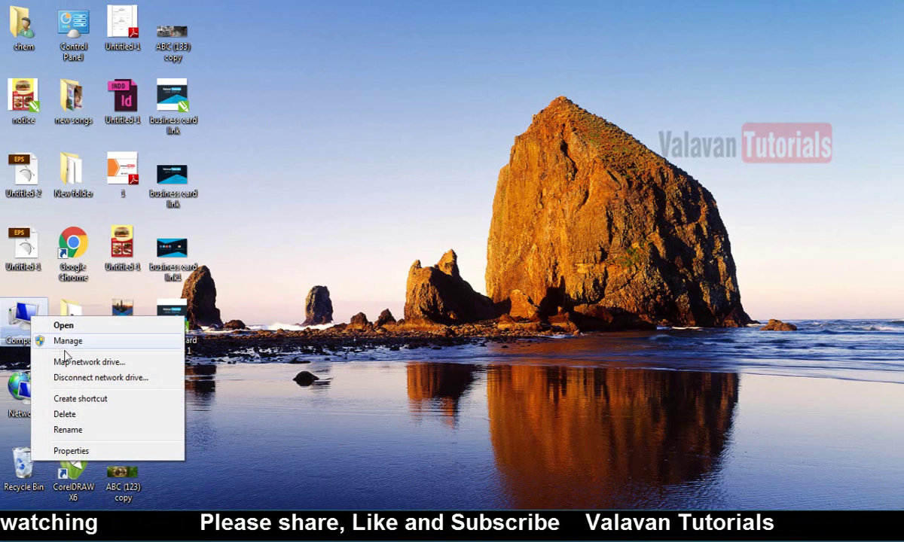
{"action": "left_click", "coordinate": [87, 452]}
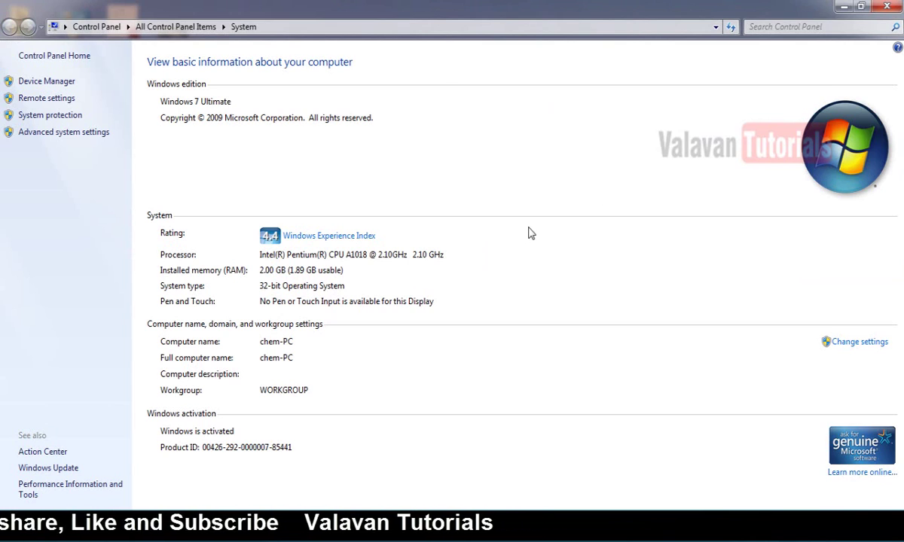
{"action": "left_click", "coordinate": [887, 7]}
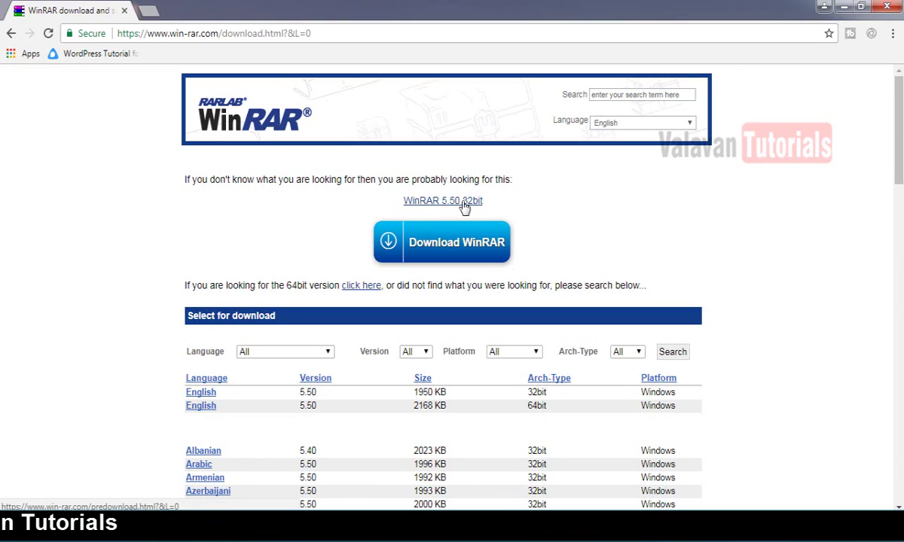
Step: Start downloading the WinRAR installer from win-rar.com, continuing past the purchase offer page
{"action": "left_click", "coordinate": [458, 245]}
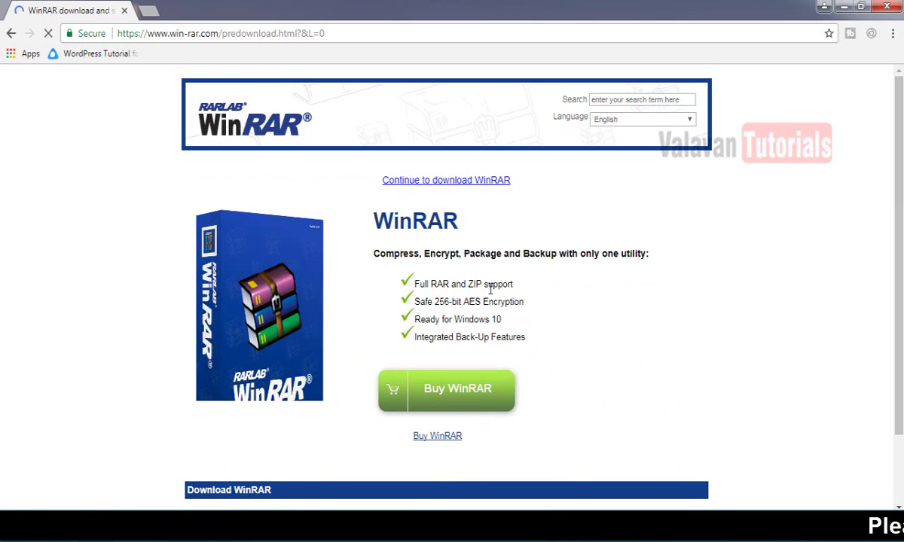
{"action": "scroll", "coordinate": [518, 290], "scroll_direction": "down", "scroll_amount": 1}
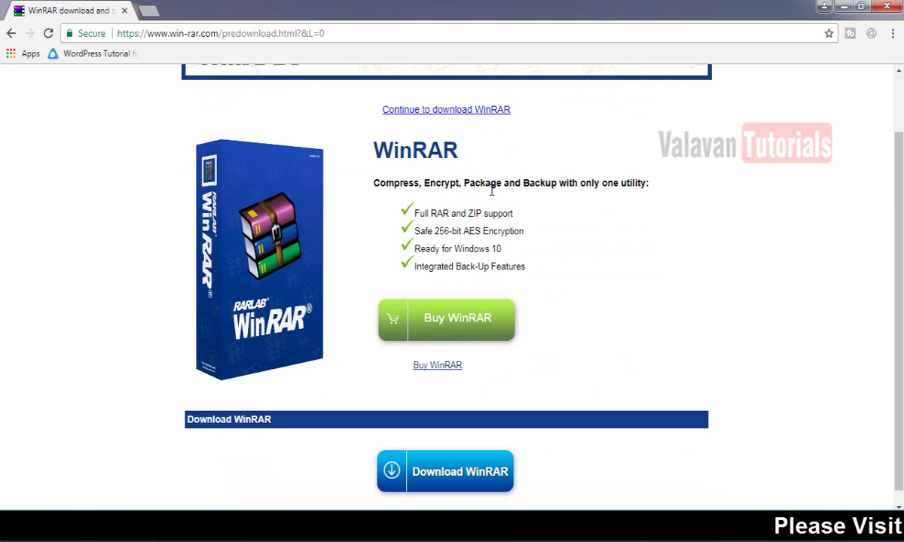
{"action": "left_click", "coordinate": [459, 113]}
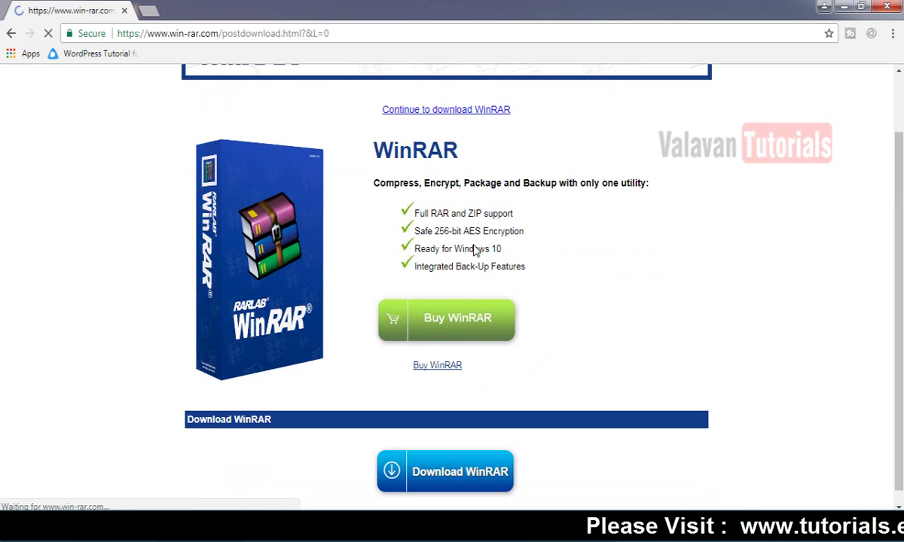
{"action": "scroll", "coordinate": [456, 274], "scroll_direction": "down", "scroll_amount": 1}
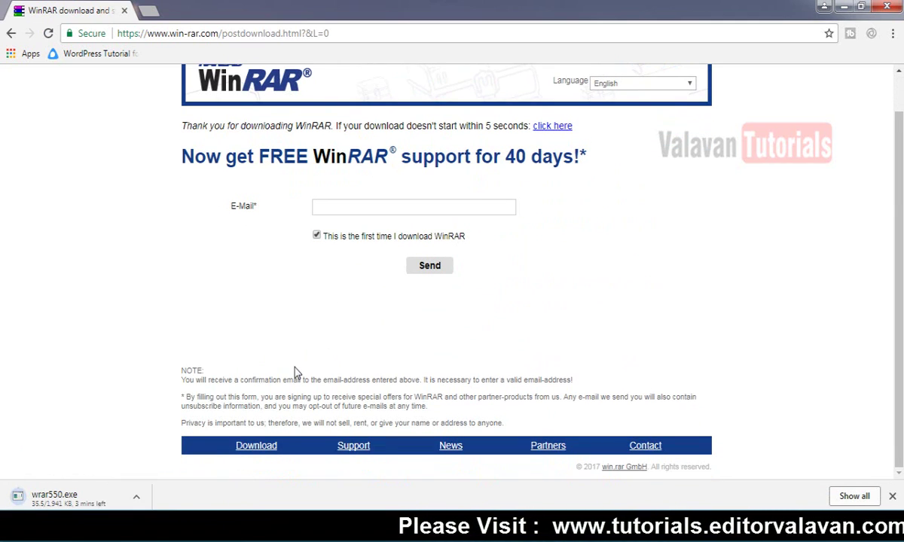
{"action": "scroll", "coordinate": [397, 234], "scroll_direction": "up", "scroll_amount": 1}
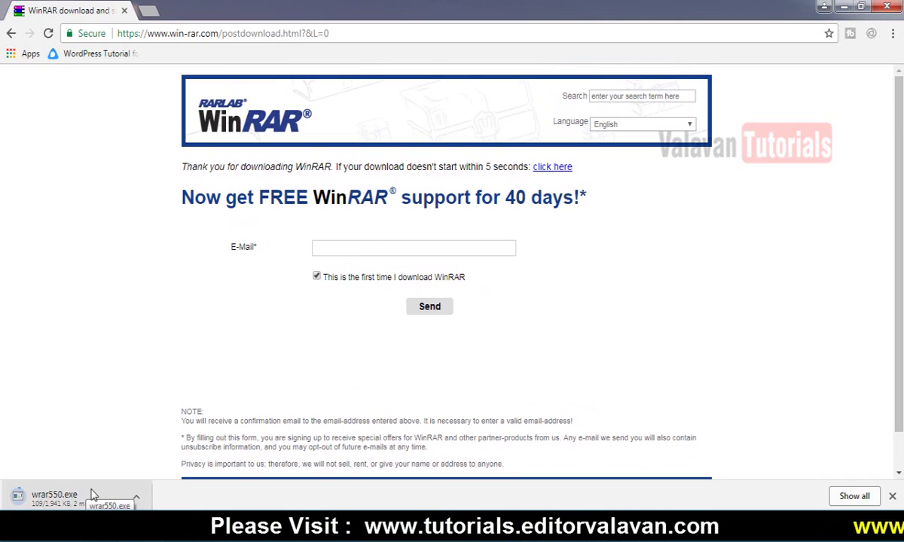
Step: Cancel the running wrar550.exe download and minimize the browser
{"action": "left_click", "coordinate": [136, 497]}
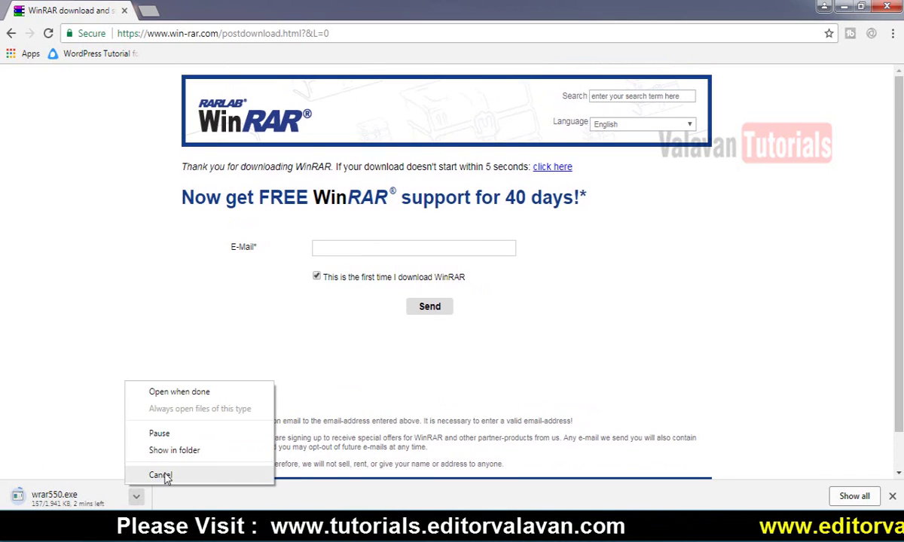
{"action": "left_click", "coordinate": [166, 476]}
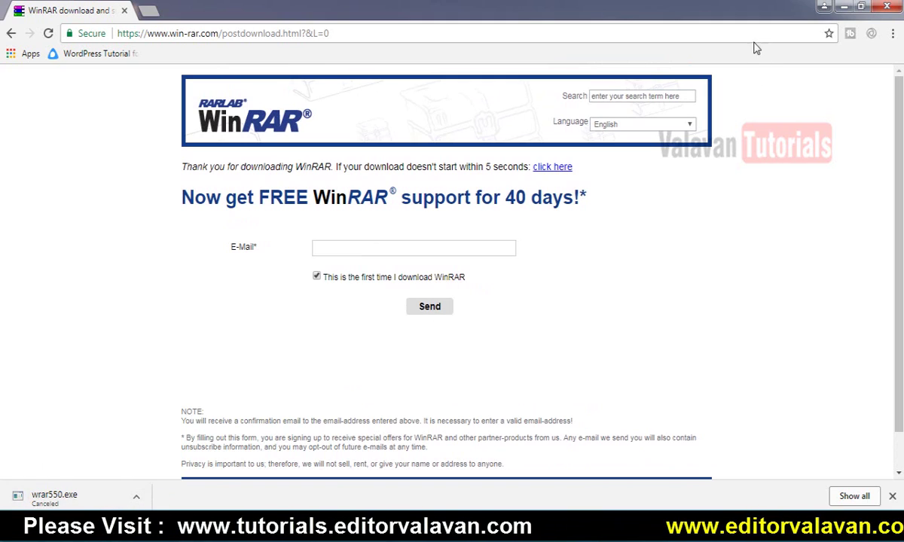
{"action": "left_click", "coordinate": [841, 9]}
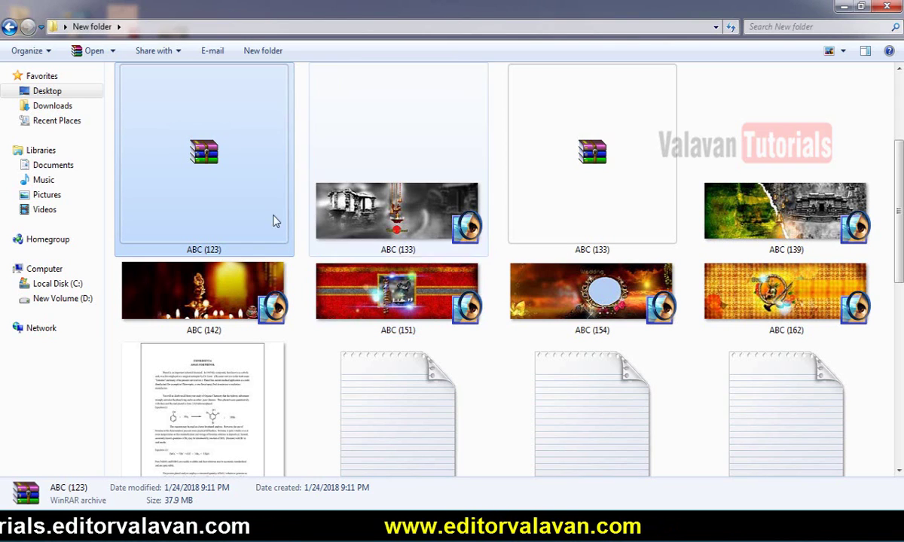
Step: Check the file size of the Photoshop image ABC (139) in its properties and close them without changes
{"action": "left_click", "coordinate": [666, 197]}
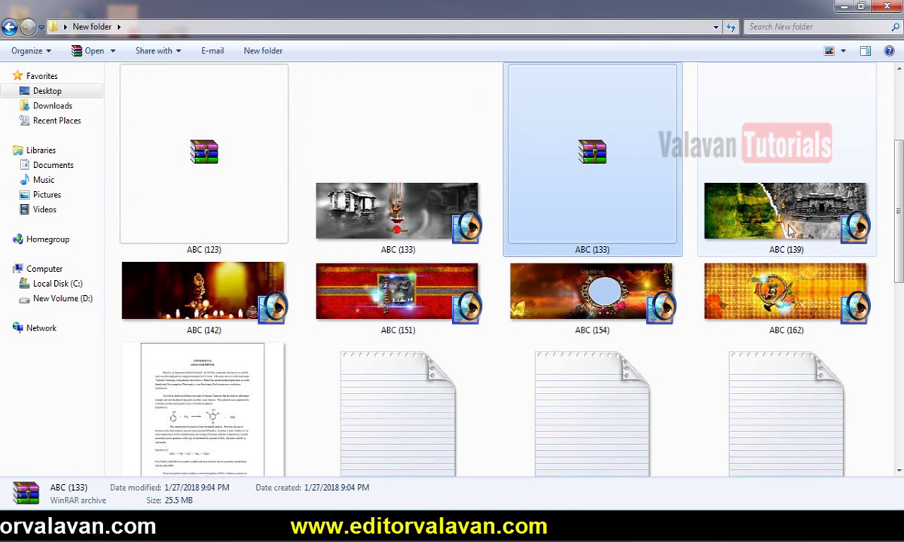
{"action": "left_click", "coordinate": [821, 235]}
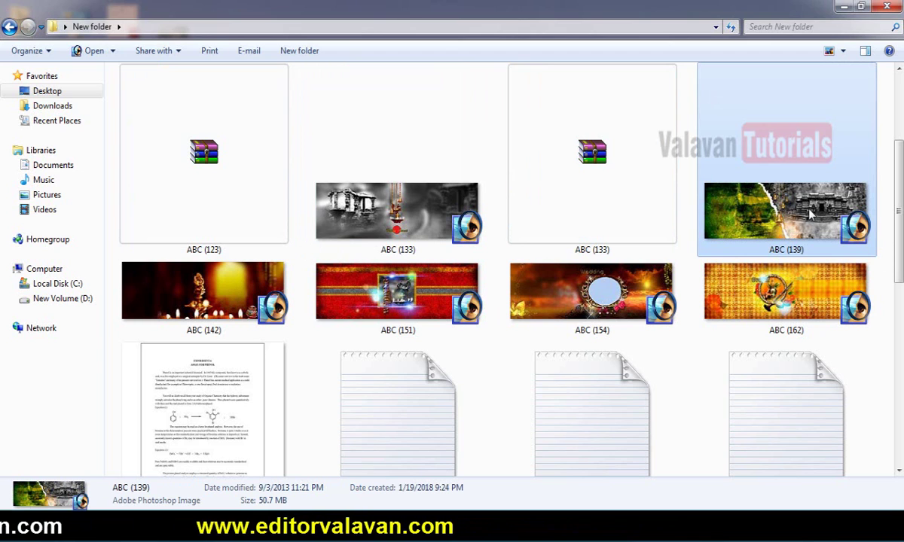
{"action": "right_click", "coordinate": [779, 206]}
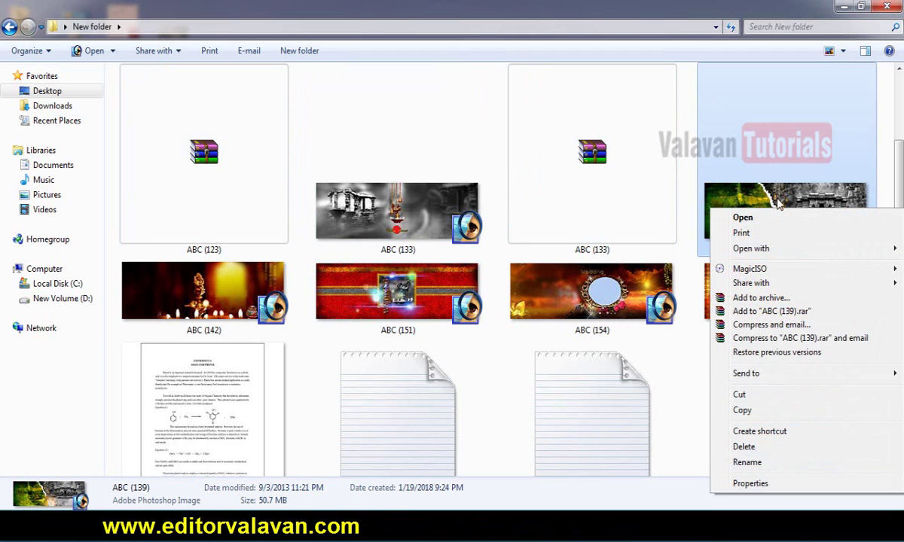
{"action": "left_click", "coordinate": [762, 483]}
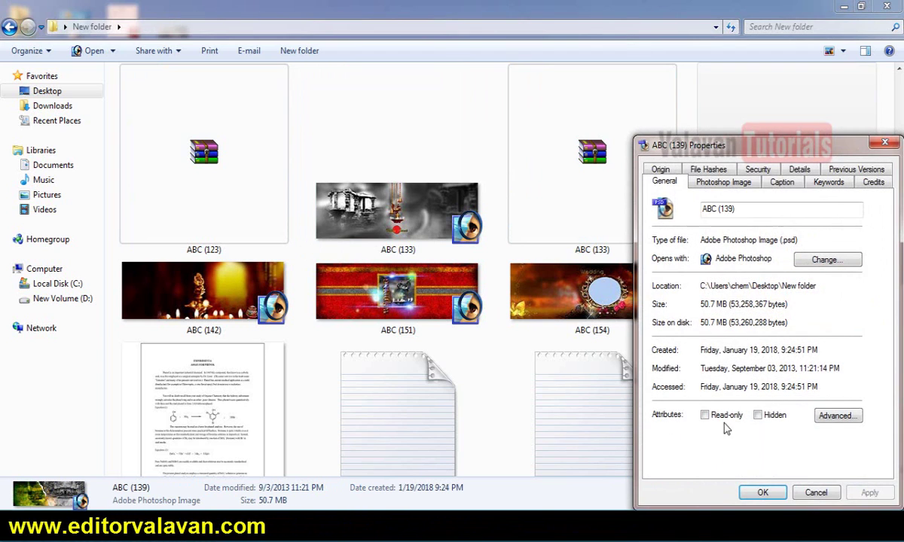
{"action": "left_click_drag", "start_coordinate": [700, 144], "coordinate": [523, 83]}
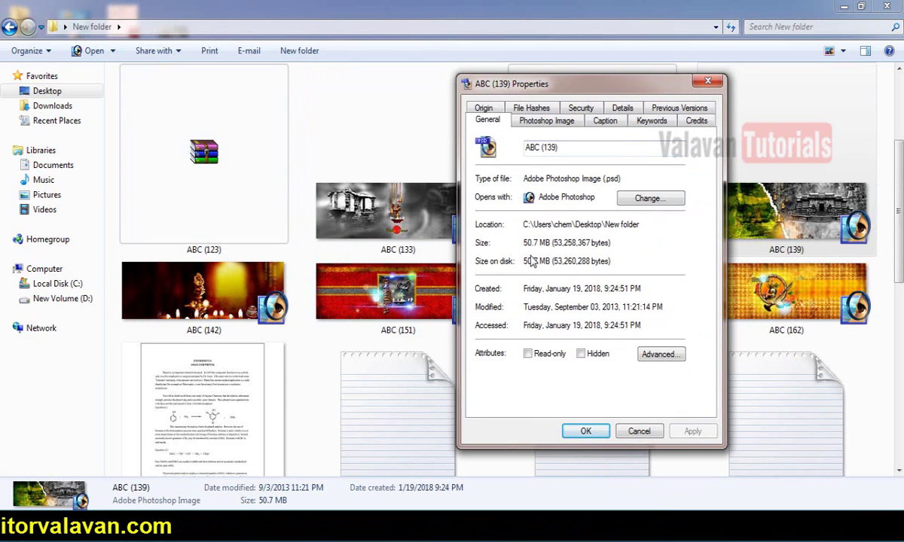
{"action": "left_click", "coordinate": [646, 432]}
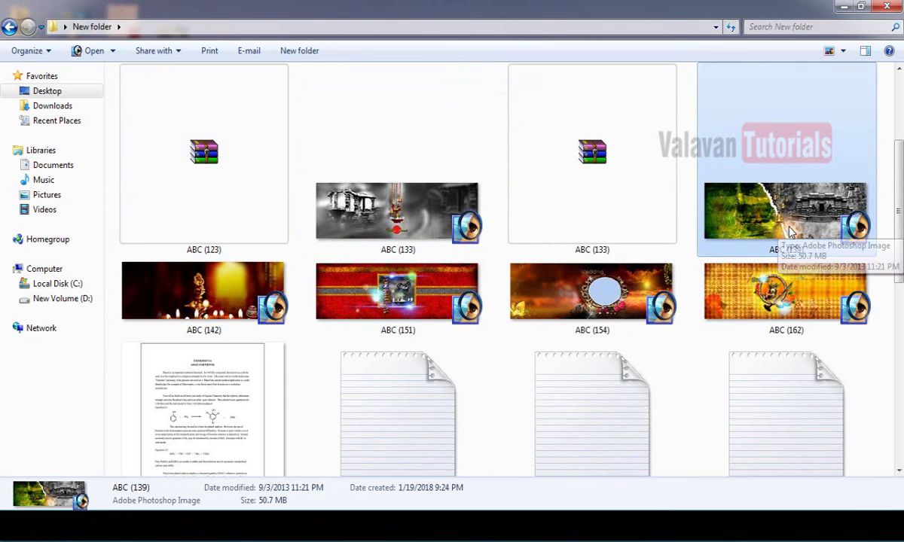
Step: Compress the Photoshop image ABC (139) into an archive named ABC (139).rar in the same folder
{"action": "right_click", "coordinate": [790, 232]}
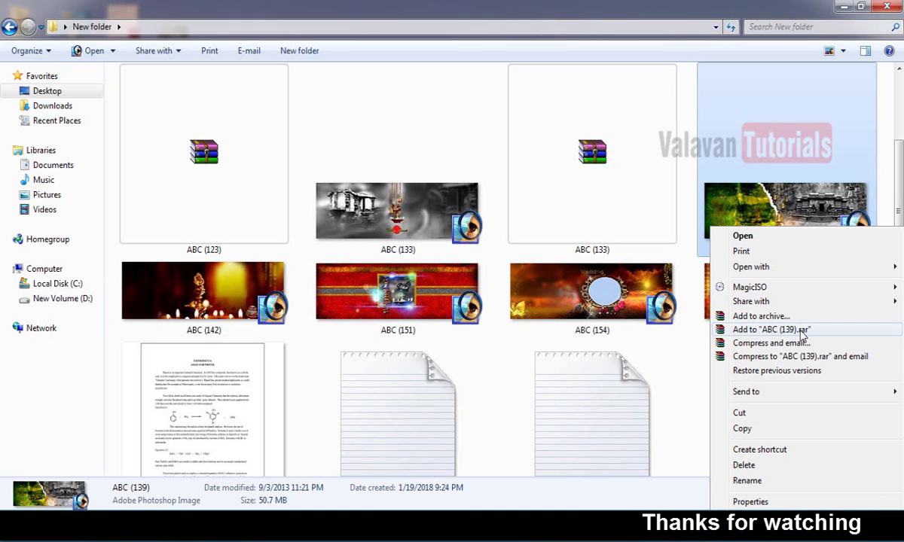
{"action": "left_click", "coordinate": [804, 332]}
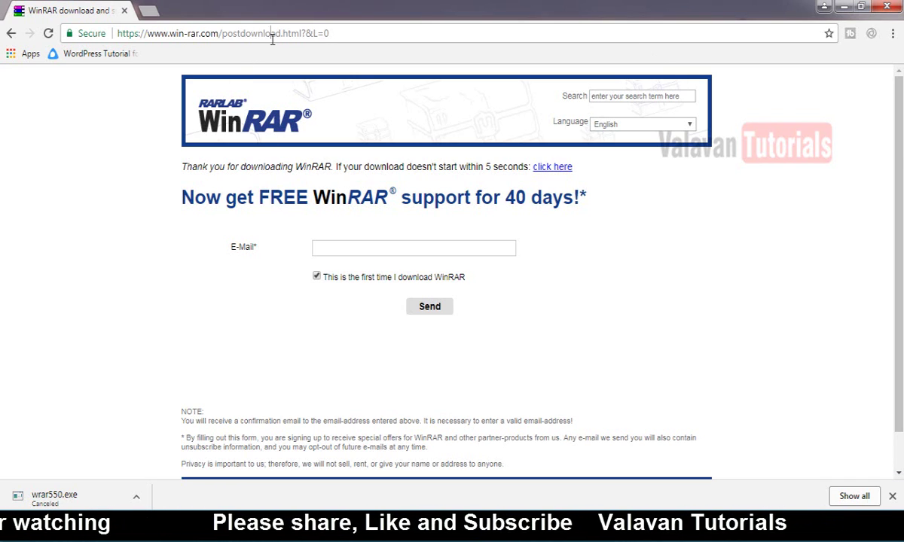
Step: Switch to Chrome and open the Gmail inbox from the address suggestions for gm
{"action": "left_click", "coordinate": [272, 40]}
{"action": "type", "text": "gm"}
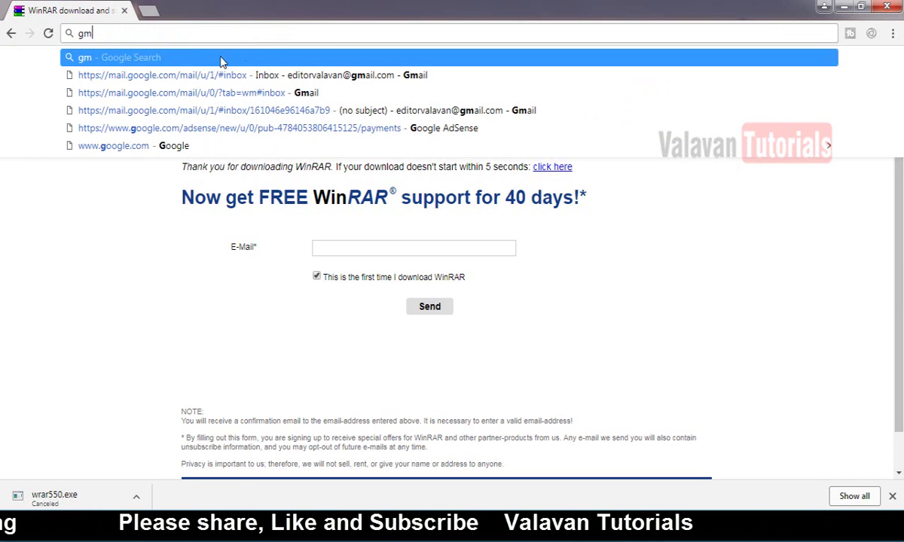
{"action": "left_click", "coordinate": [214, 76]}
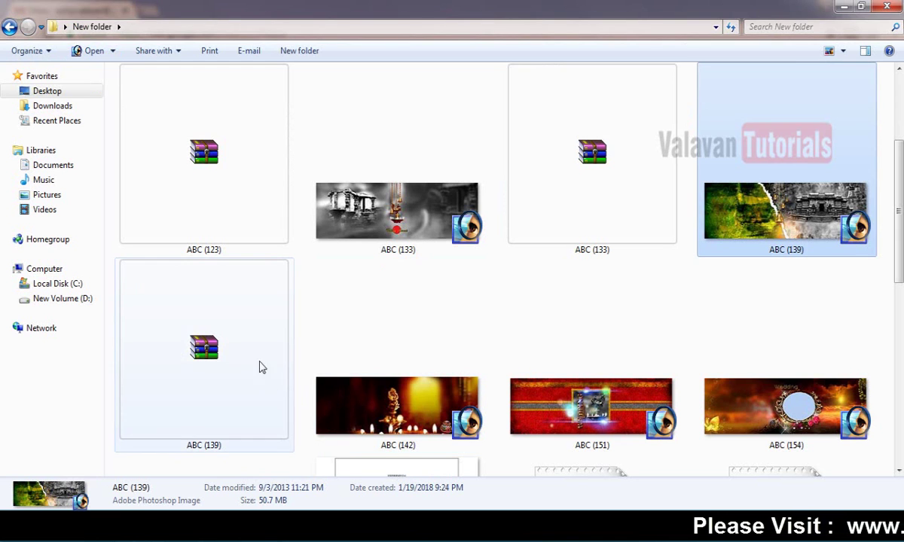
Step: Check the file size of the ABC (139) archive in its properties and compare it with the original Photoshop image
{"action": "left_click", "coordinate": [256, 356]}
{"action": "right_click", "coordinate": [256, 356]}
{"action": "left_click", "coordinate": [304, 339]}
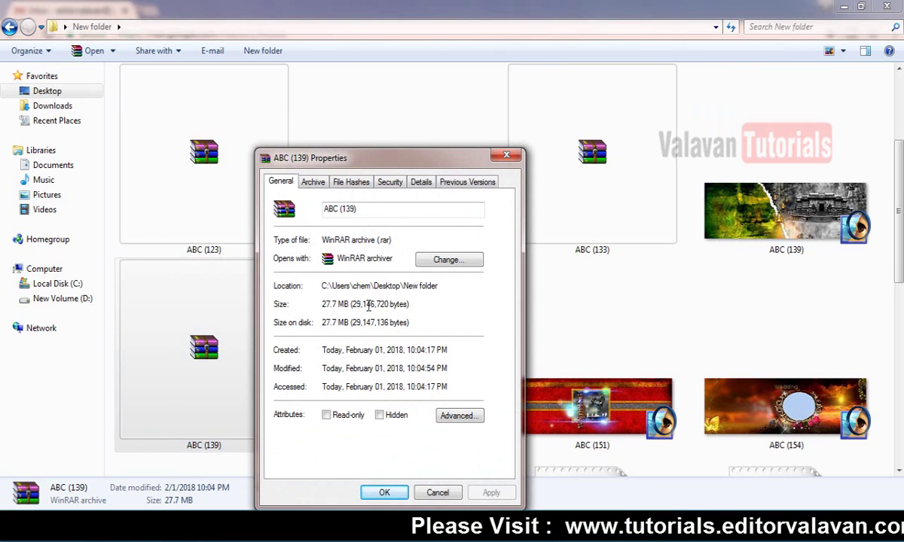
{"action": "left_click", "coordinate": [727, 213]}
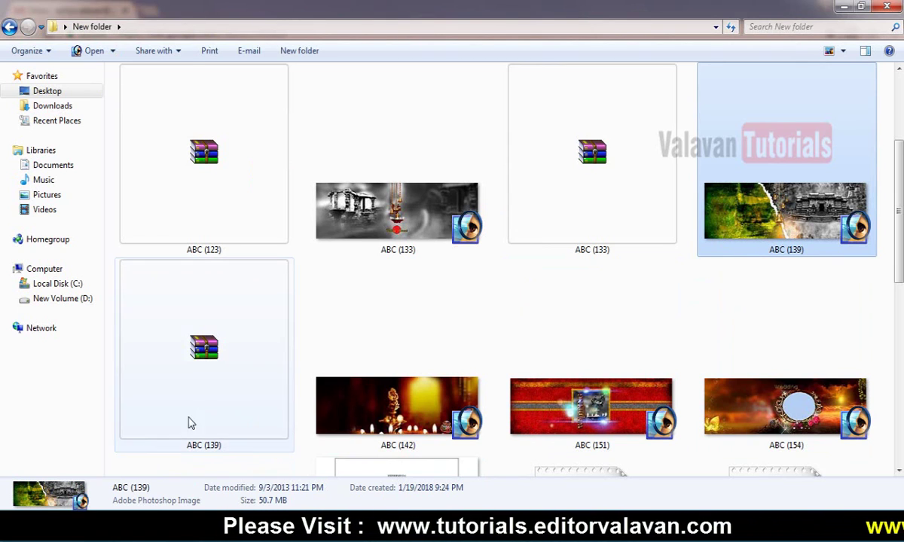
Step: Check the ABC (139) WinRAR archive's file size again in its properties and close them without changes
{"action": "left_click", "coordinate": [158, 527]}
{"action": "left_click", "coordinate": [191, 484]}
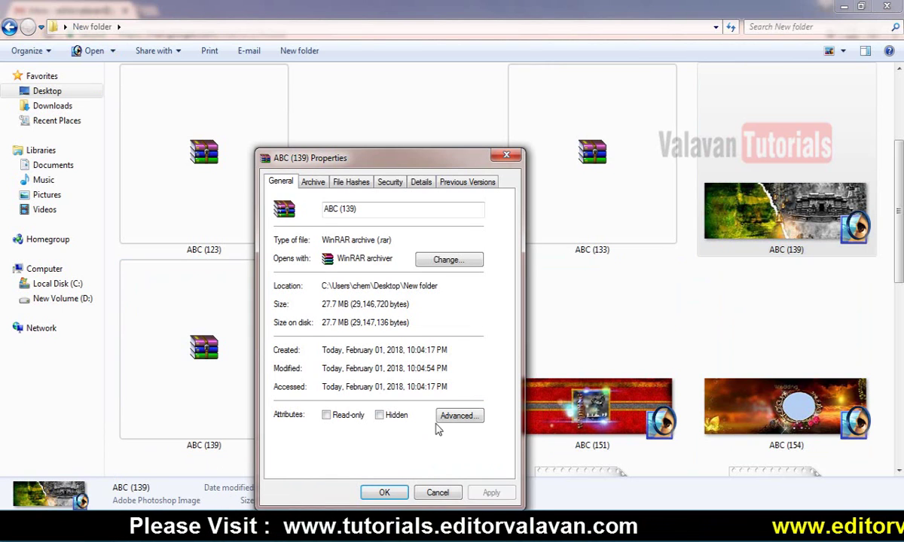
{"action": "left_click_drag", "start_coordinate": [407, 158], "coordinate": [486, 115]}
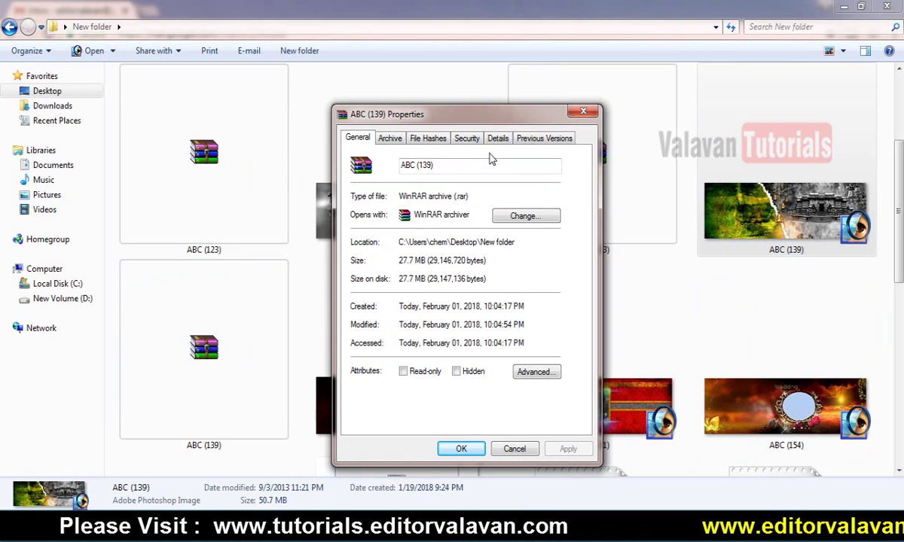
{"action": "left_click", "coordinate": [516, 448]}
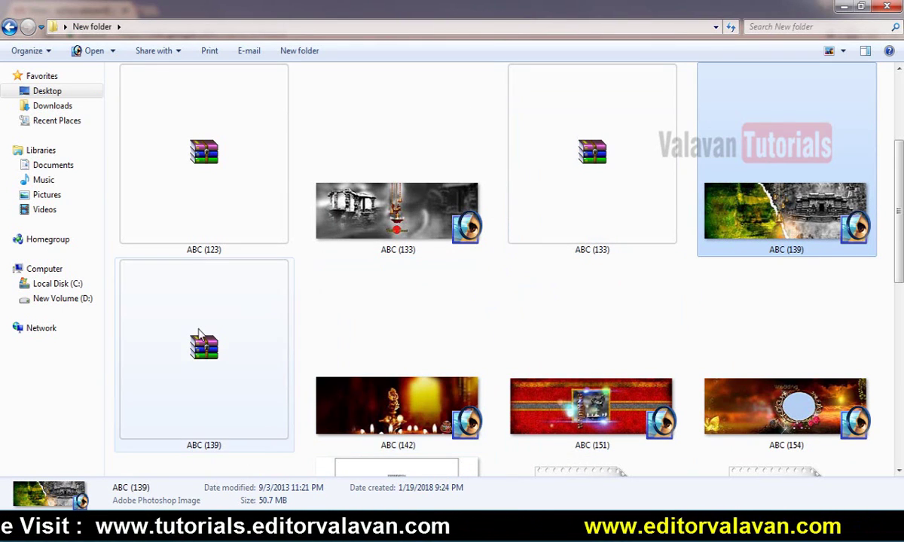
Step: Switch to Chrome, start a new Gmail message and attach the ABC (139) WinRAR archive from New folder on the desktop
{"action": "left_click", "coordinate": [251, 356]}
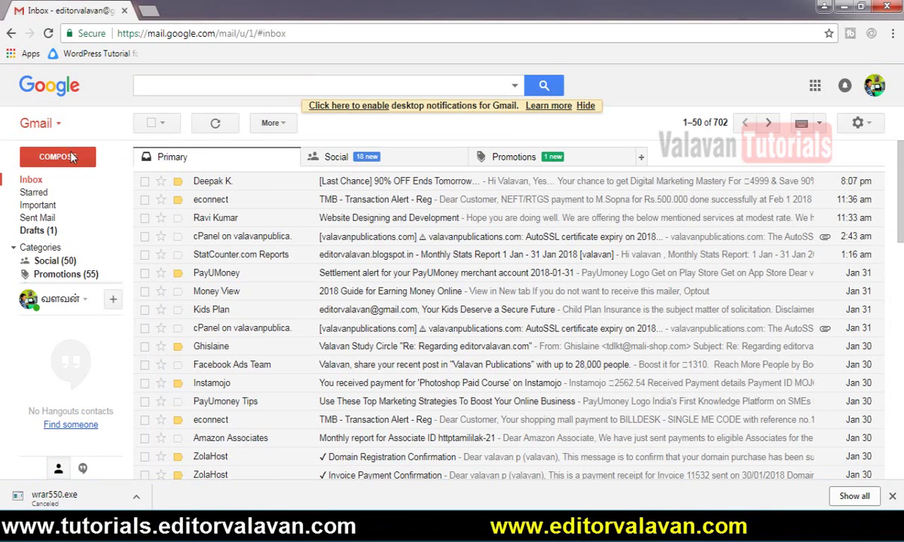
{"action": "left_click", "coordinate": [59, 157]}
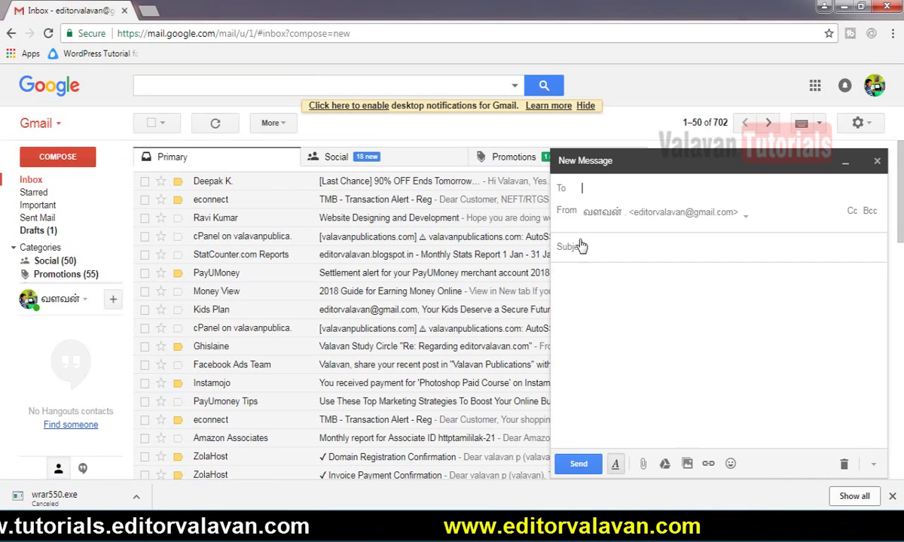
{"action": "left_click", "coordinate": [643, 466]}
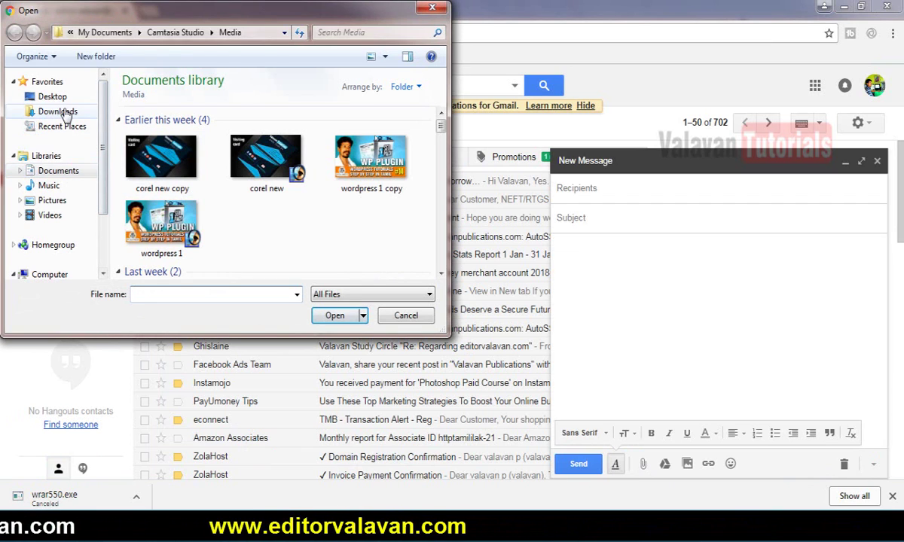
{"action": "left_click", "coordinate": [54, 97]}
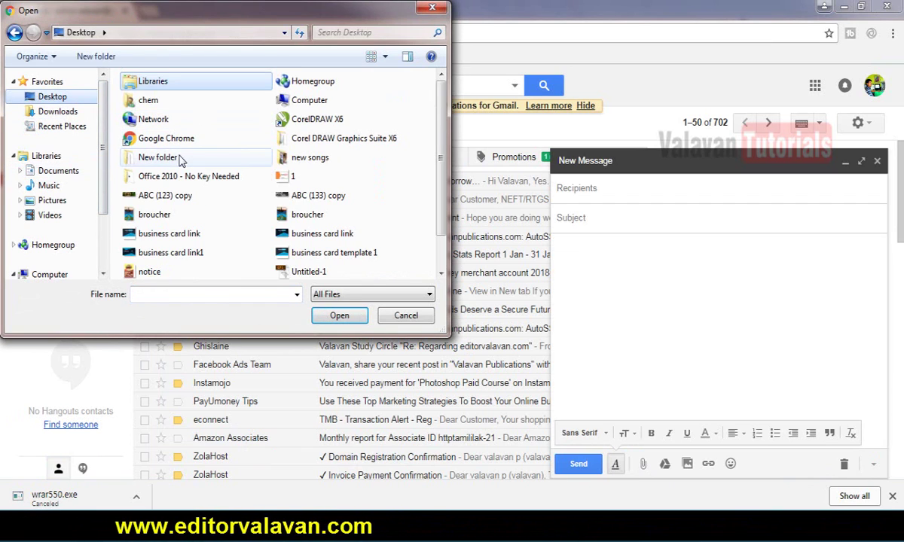
{"action": "double_click", "coordinate": [171, 155]}
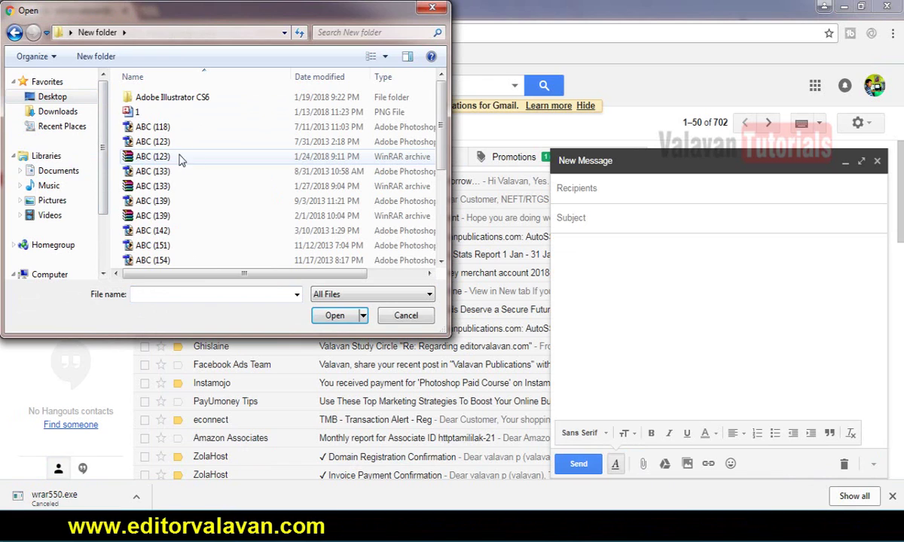
{"action": "left_click", "coordinate": [168, 217]}
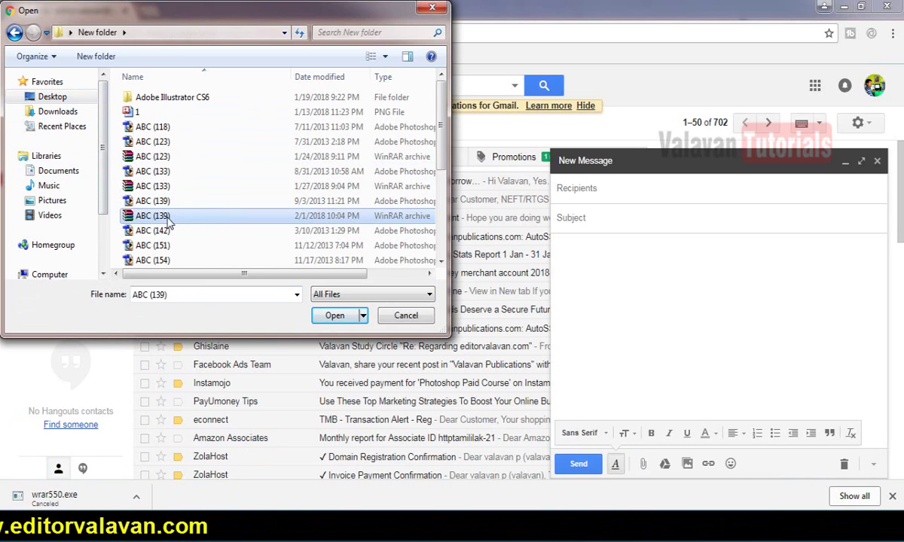
{"action": "left_click", "coordinate": [333, 315]}
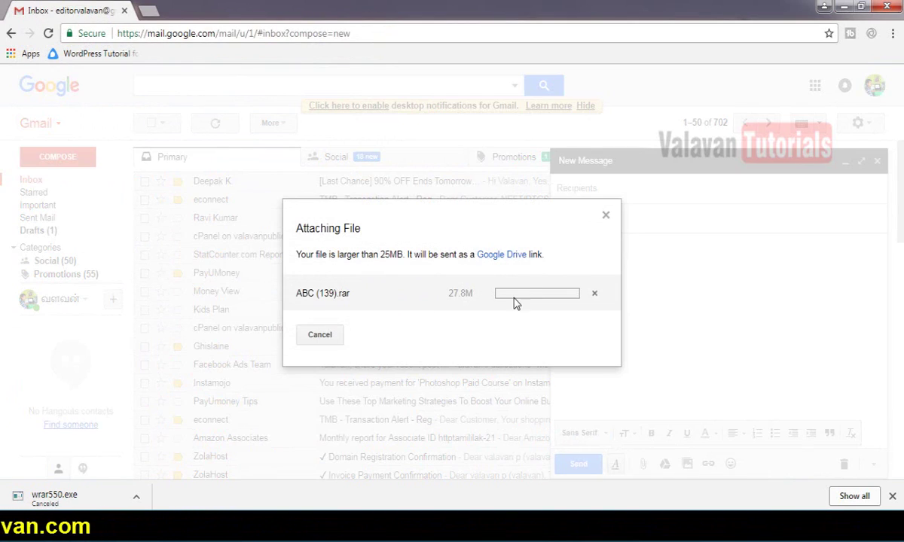